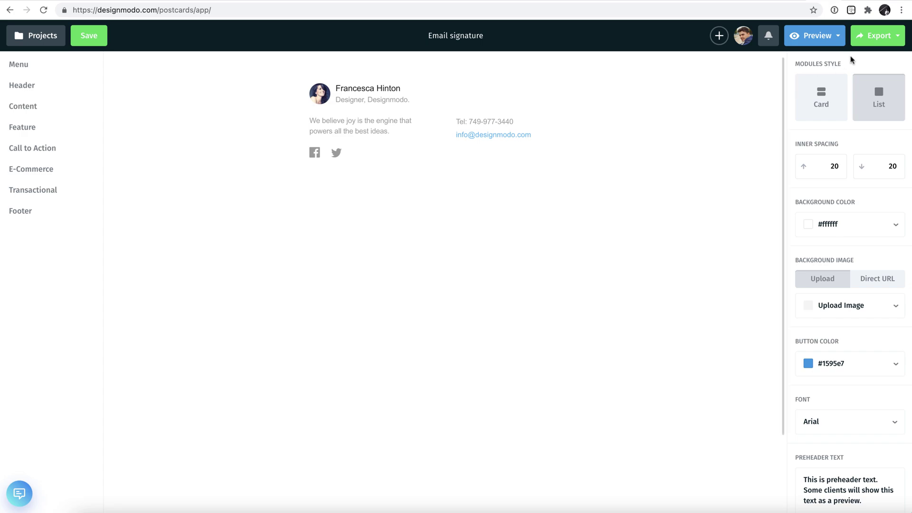
Export the Postcards signature template as a ZIP with images hosted online, and download it.
{"action": "left_click", "coordinate": [876, 42]}
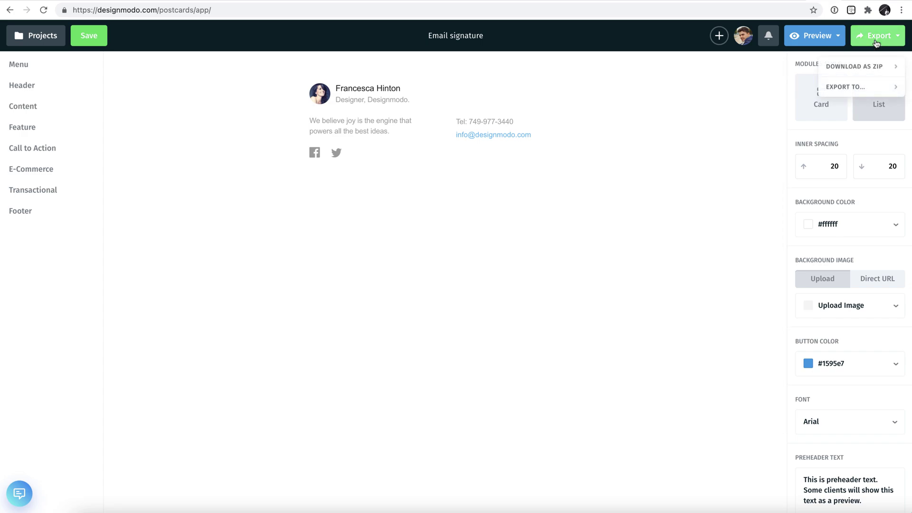
{"action": "left_click", "coordinate": [858, 68]}
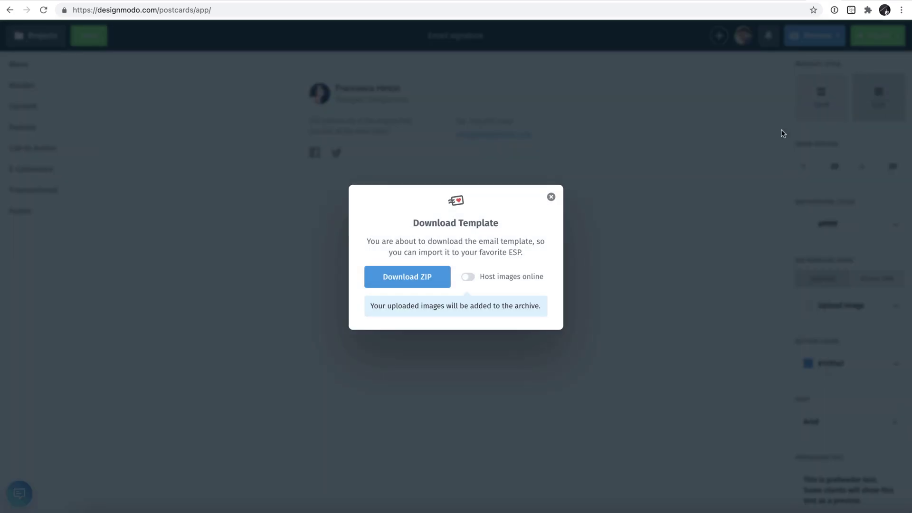
{"action": "left_click", "coordinate": [469, 278]}
{"action": "left_click", "coordinate": [436, 279]}
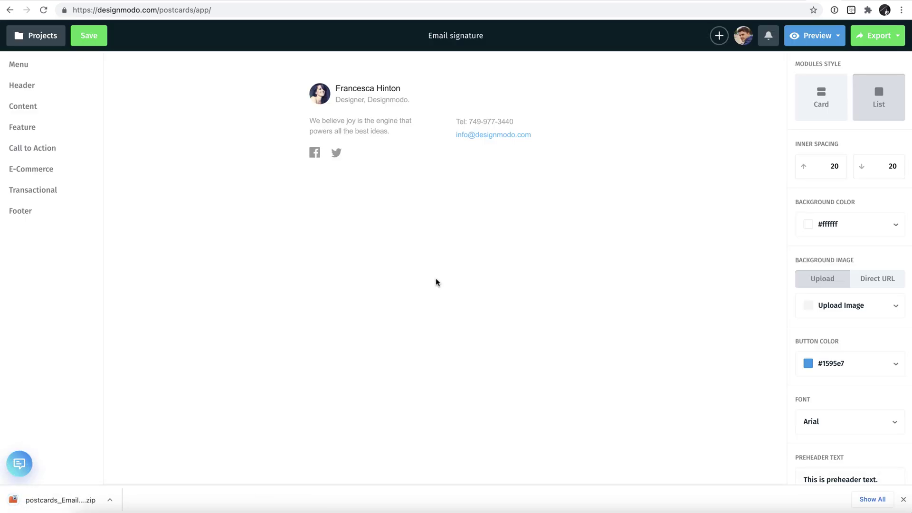
Add the Insert HTML by Designmodo extension to Chrome from its Web Store page.
{"action": "left_click", "coordinate": [792, 1]}
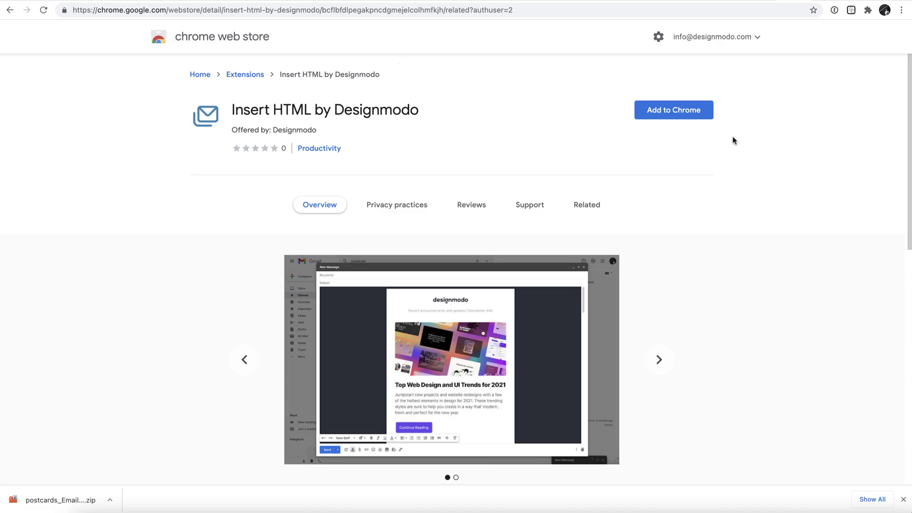
{"action": "left_click", "coordinate": [706, 110]}
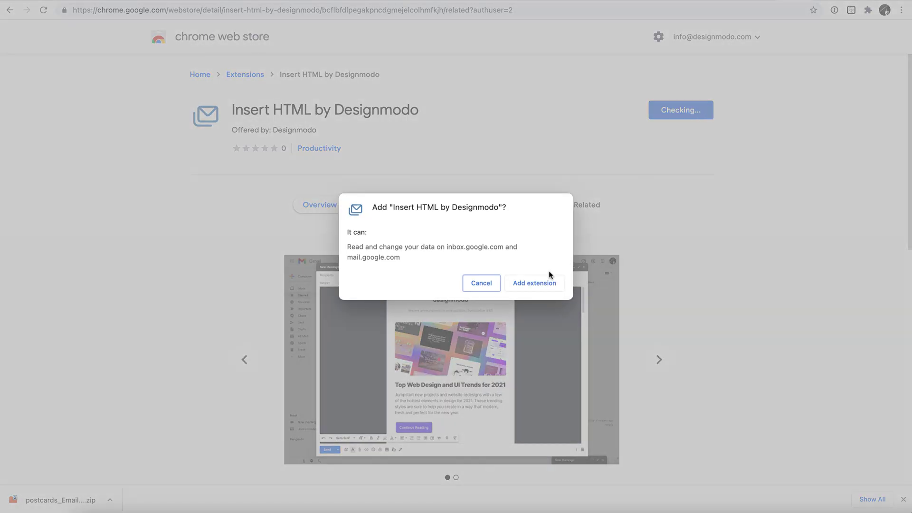
{"action": "left_click", "coordinate": [546, 280]}
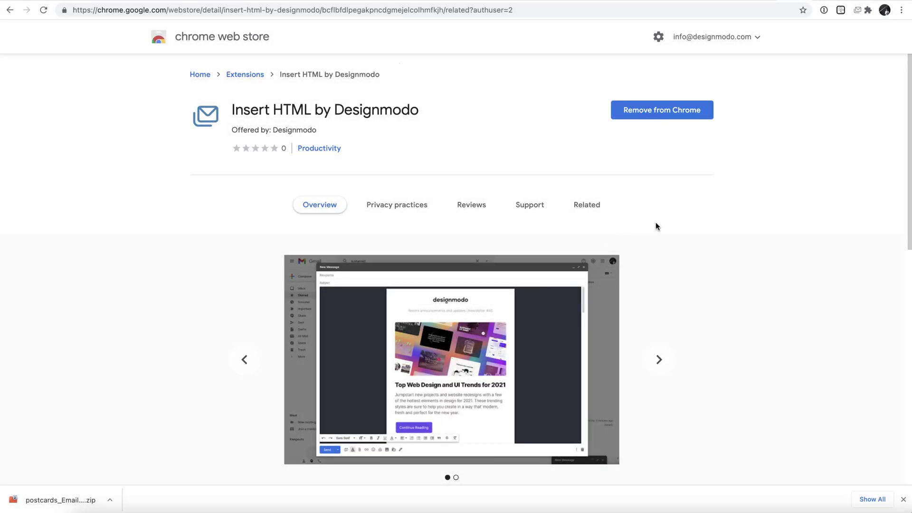
{"action": "left_click", "coordinate": [850, 26]}
Go to Gmail's full settings and scroll down to the Signature section.
{"action": "key", "text": "ctrl+Tab"}
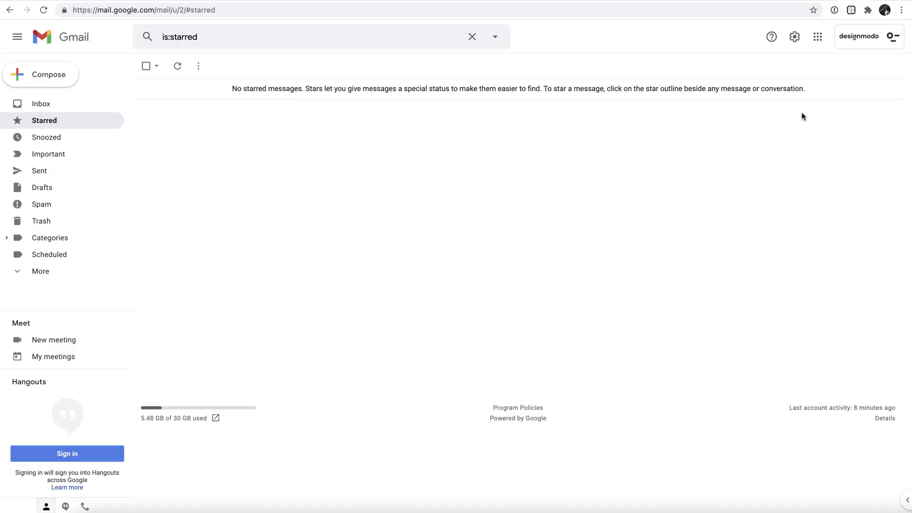
{"action": "left_click", "coordinate": [796, 38]}
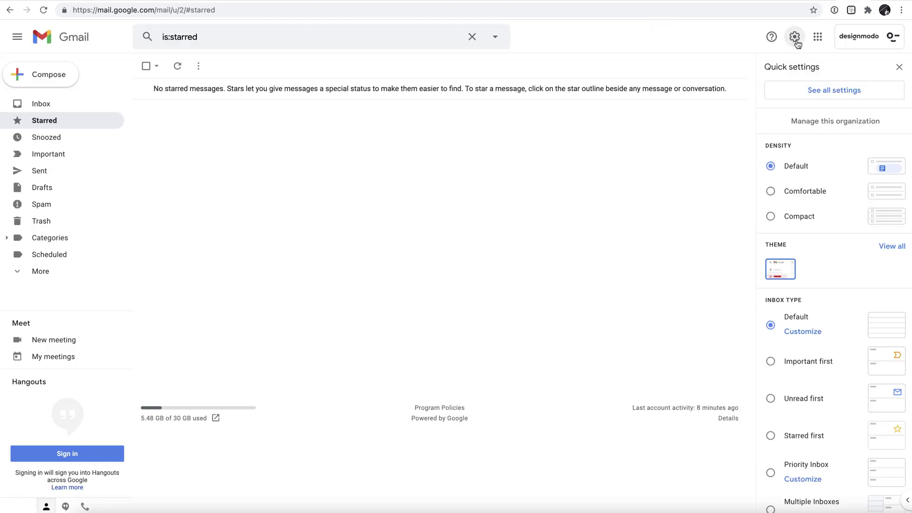
{"action": "left_click", "coordinate": [802, 89]}
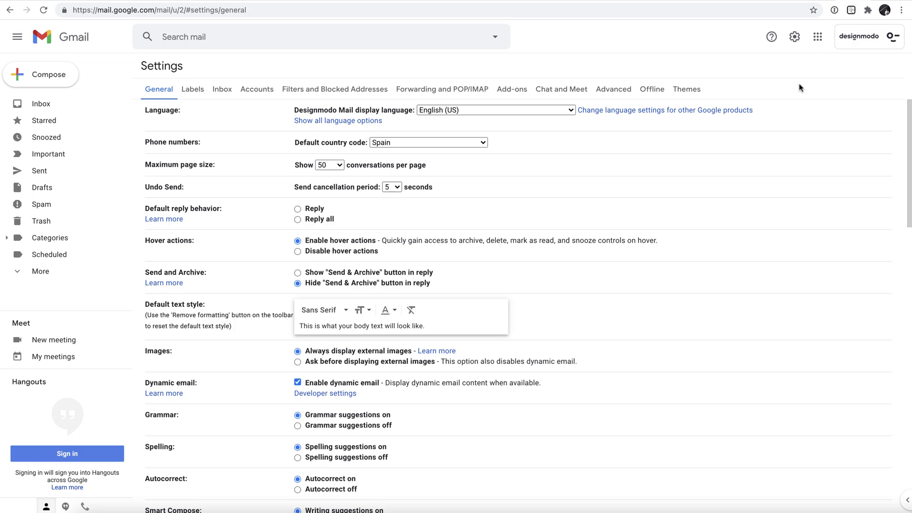
{"action": "scroll", "coordinate": [787, 162], "scroll_direction": "down", "scroll_amount": 3}
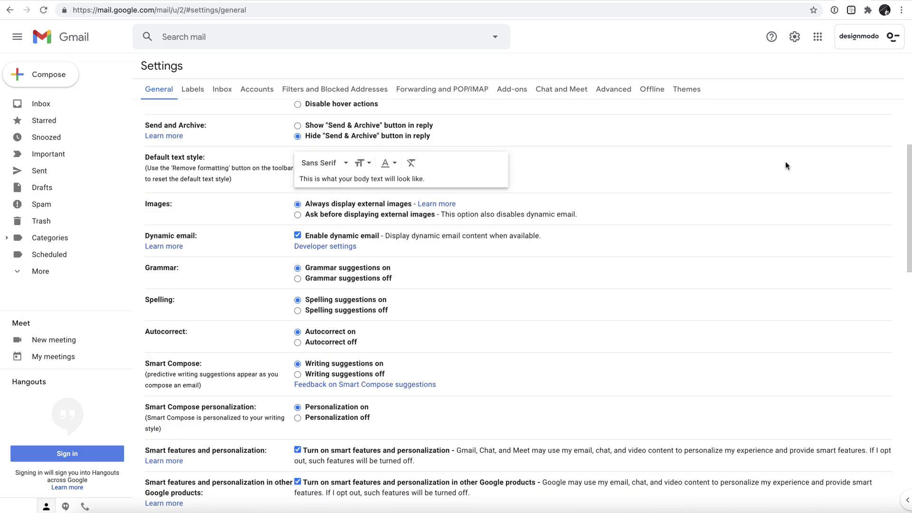
{"action": "scroll", "coordinate": [785, 165], "scroll_direction": "down", "scroll_amount": 10}
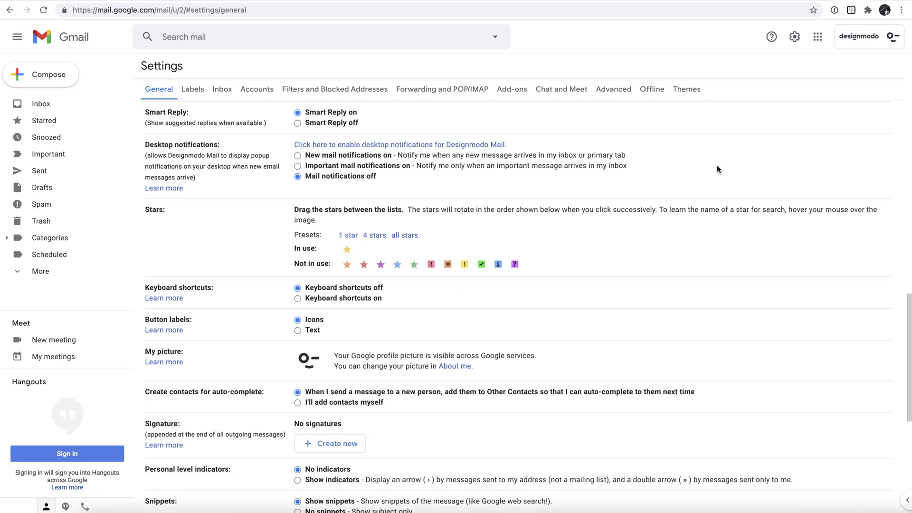
{"action": "scroll", "coordinate": [715, 166], "scroll_direction": "down", "scroll_amount": 5}
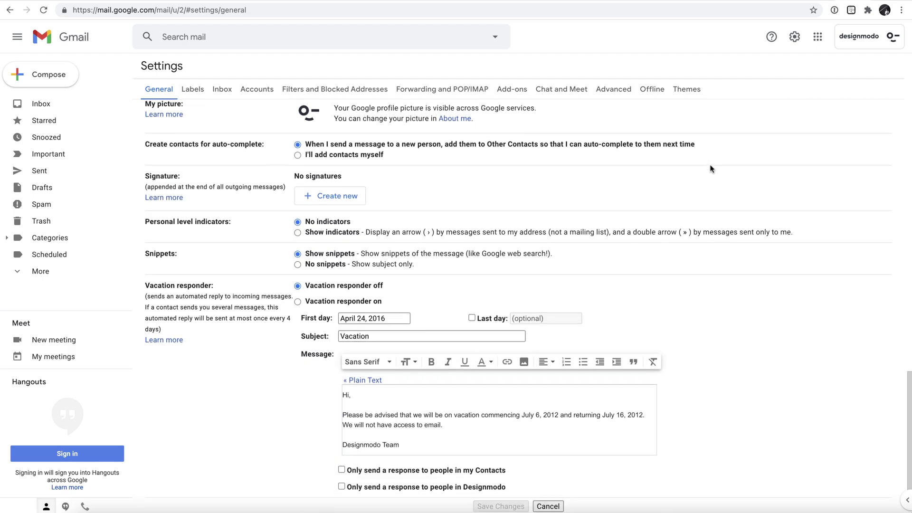
Create a new signature named 'My signature' and open its Insert HTML box.
{"action": "left_click", "coordinate": [355, 174]}
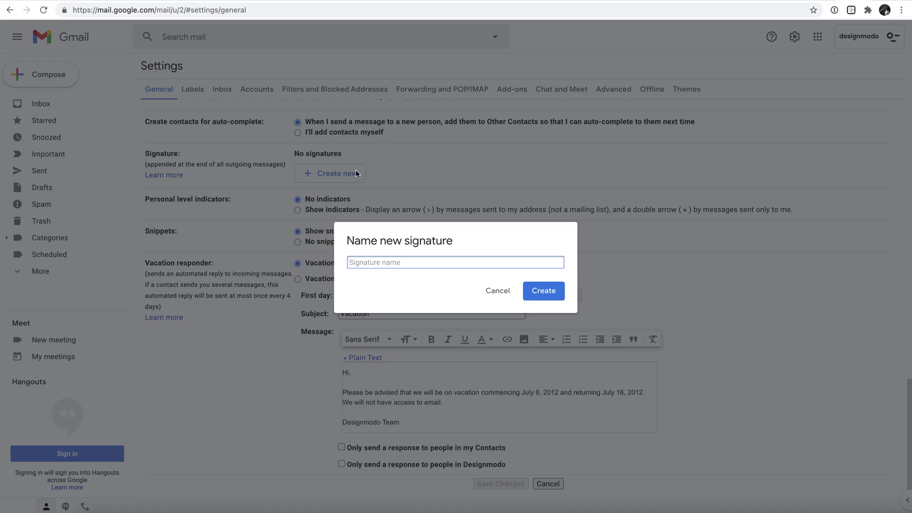
{"action": "type", "text": "My signature"}
{"action": "left_click", "coordinate": [547, 291]}
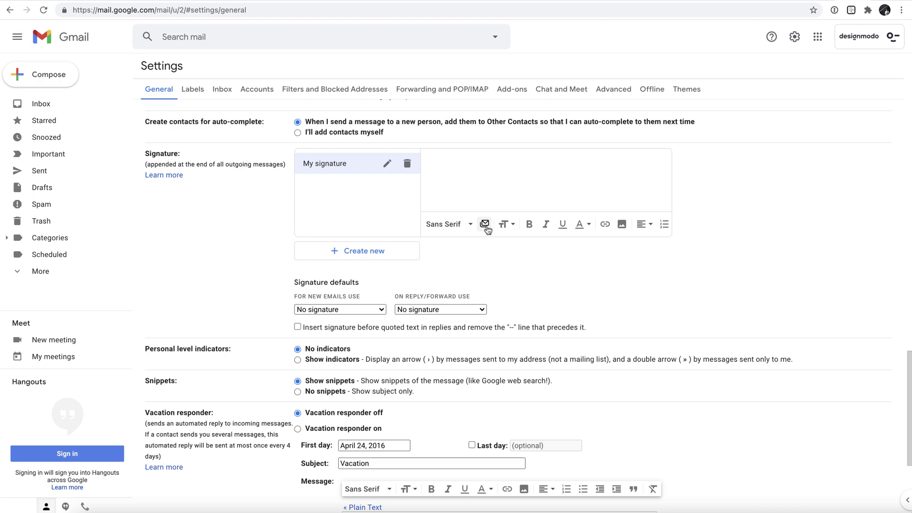
{"action": "left_click", "coordinate": [485, 224]}
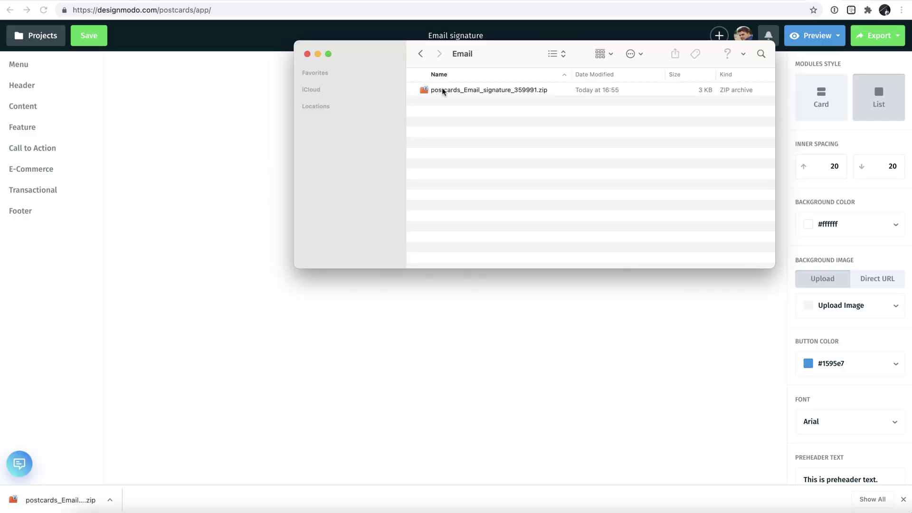
Open the exported index.html in Sublime Text and copy all of its signature code.
{"action": "left_click", "coordinate": [442, 88]}
{"action": "right_click", "coordinate": [460, 87]}
{"action": "mouse_move", "coordinate": [540, 102]}
{"action": "left_click", "coordinate": [683, 119]}
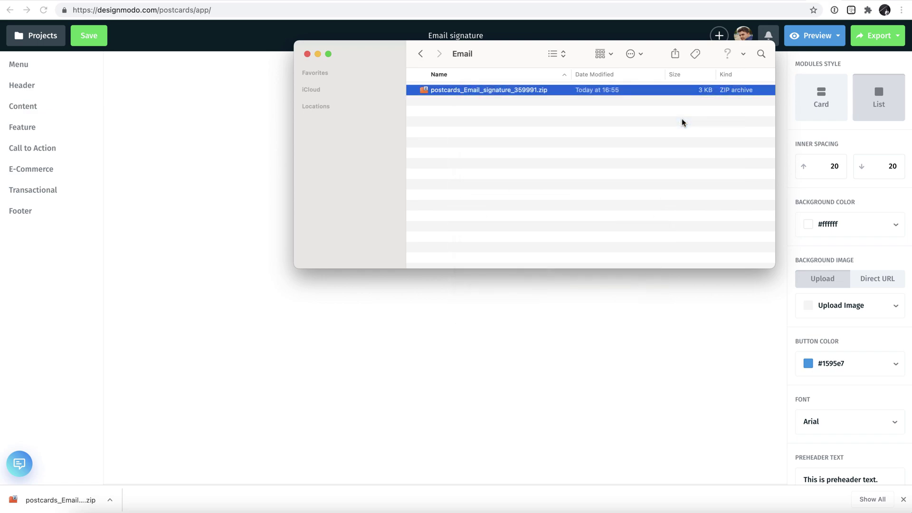
{"action": "right_click", "coordinate": [477, 90]}
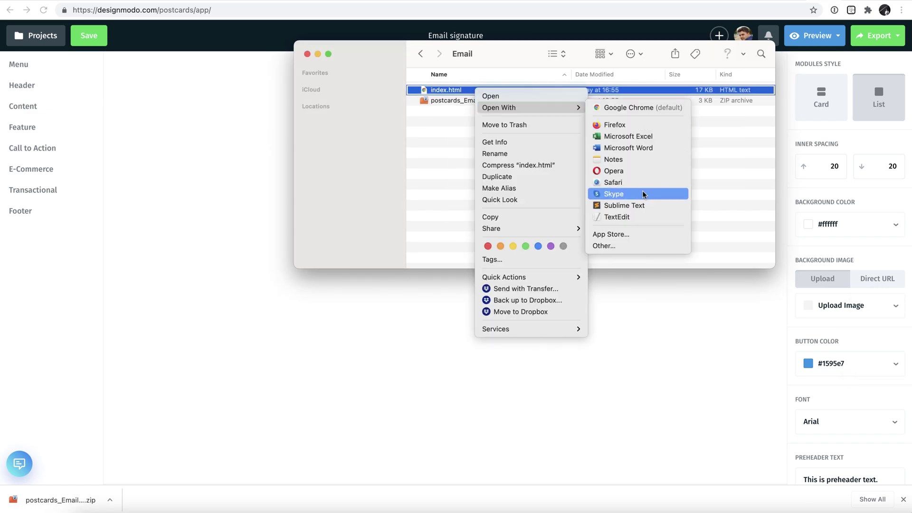
{"action": "left_click", "coordinate": [637, 205]}
{"action": "key", "text": "super+a"}
{"action": "key", "text": "super+c"}
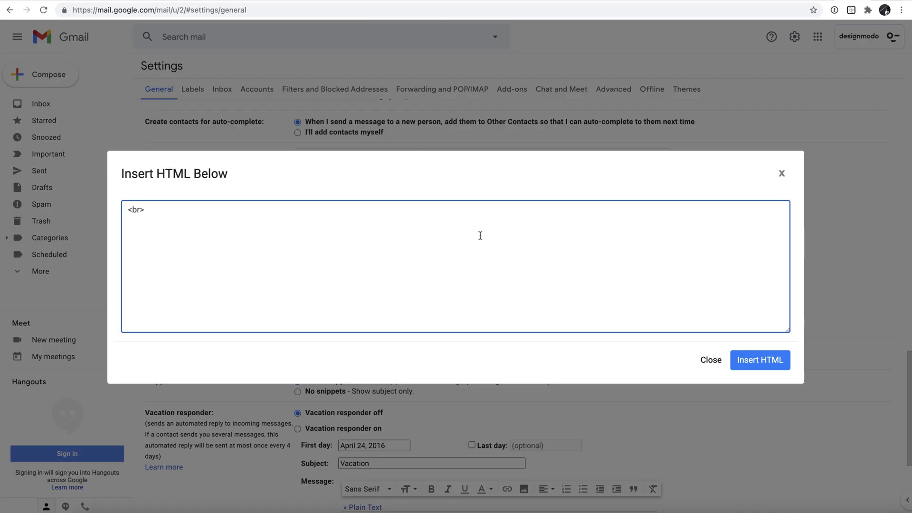
Replace the <br> placeholder with the copied code and insert it into My signature.
{"action": "key", "text": "super+a"}
{"action": "key", "text": "super+v"}
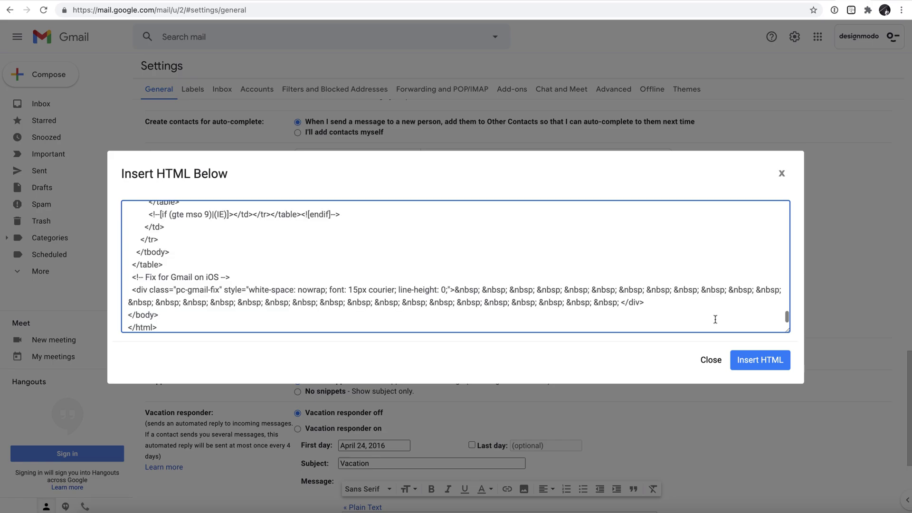
{"action": "left_click", "coordinate": [759, 360]}
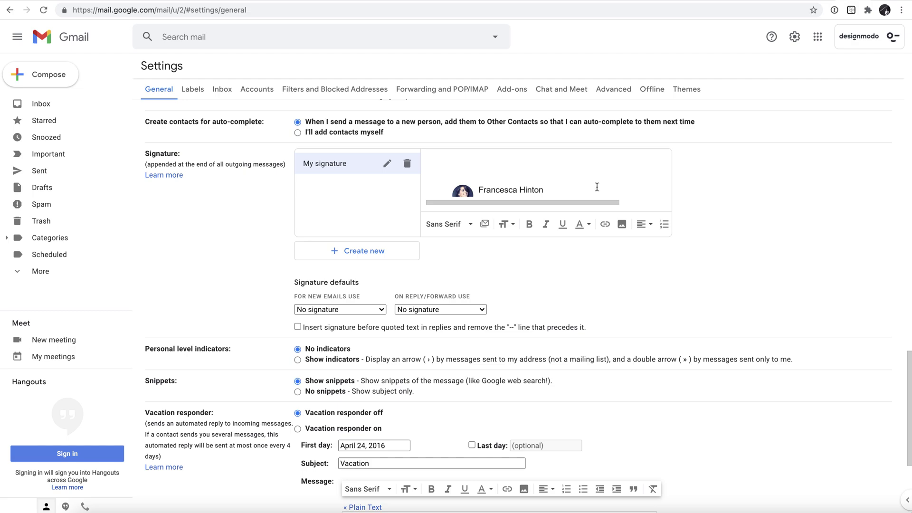
{"action": "scroll", "coordinate": [588, 176], "scroll_direction": "down", "scroll_amount": 3}
{"action": "scroll", "coordinate": [589, 177], "scroll_direction": "down", "scroll_amount": 2}
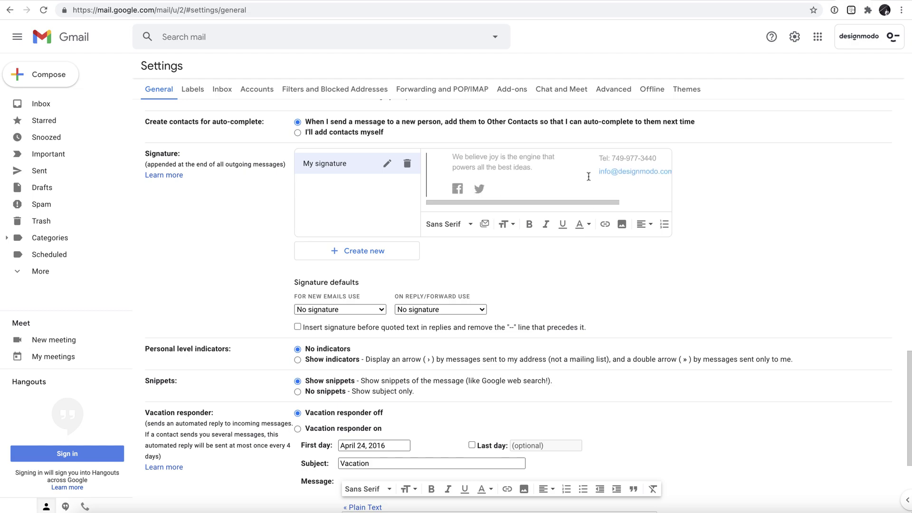
{"action": "scroll", "coordinate": [589, 176], "scroll_direction": "up", "scroll_amount": 2}
{"action": "scroll", "coordinate": [589, 176], "scroll_direction": "up", "scroll_amount": 3}
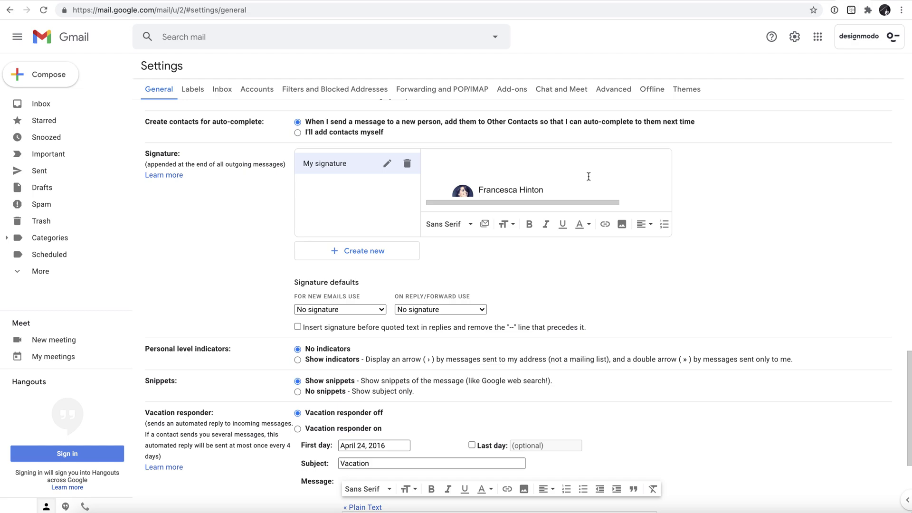
{"action": "scroll", "coordinate": [636, 278], "scroll_direction": "down", "scroll_amount": 4}
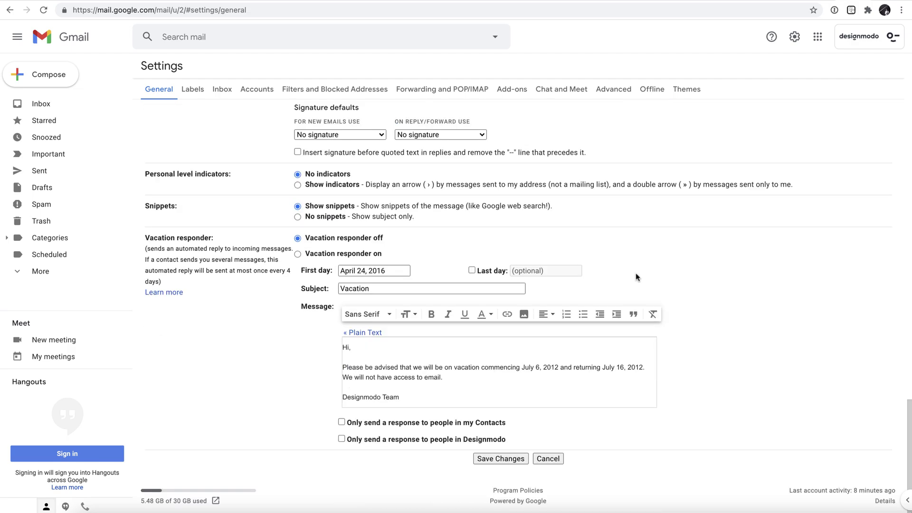
Save the signature settings and start a new email with My signature inserted.
{"action": "left_click", "coordinate": [517, 457]}
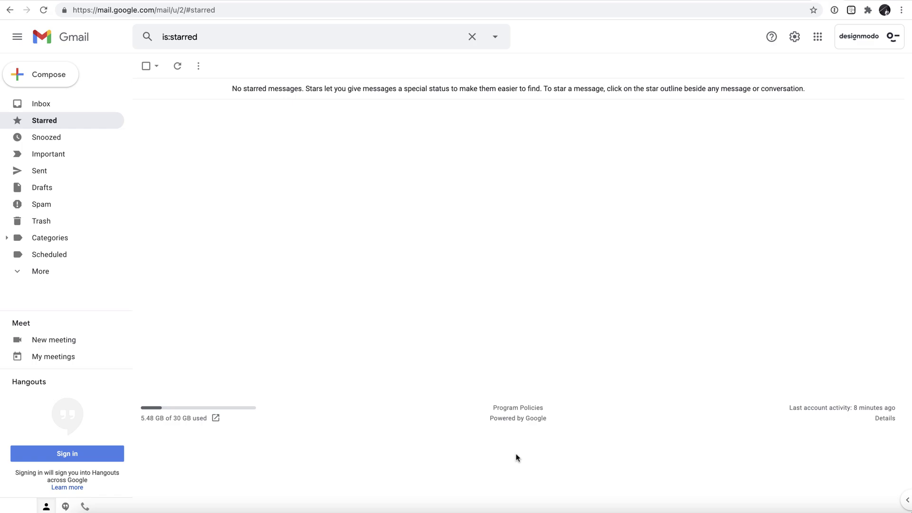
{"action": "left_click", "coordinate": [73, 68]}
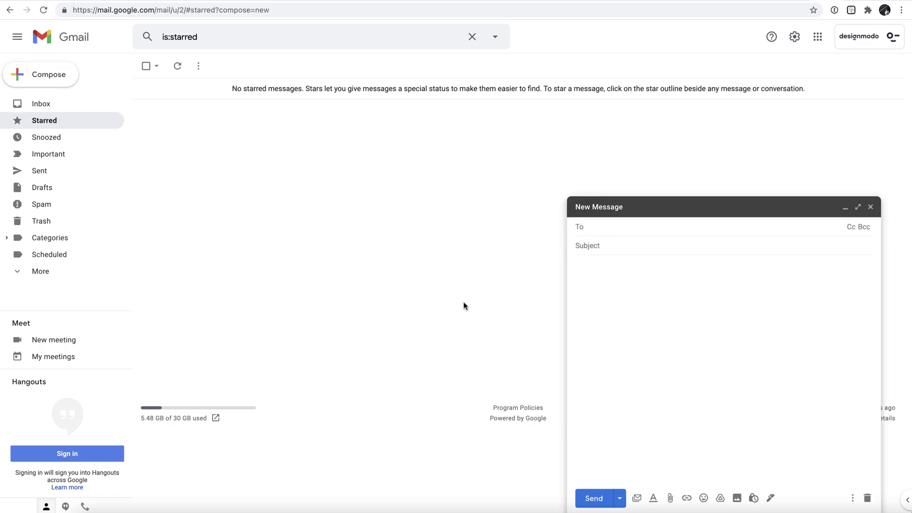
{"action": "left_click", "coordinate": [768, 498]}
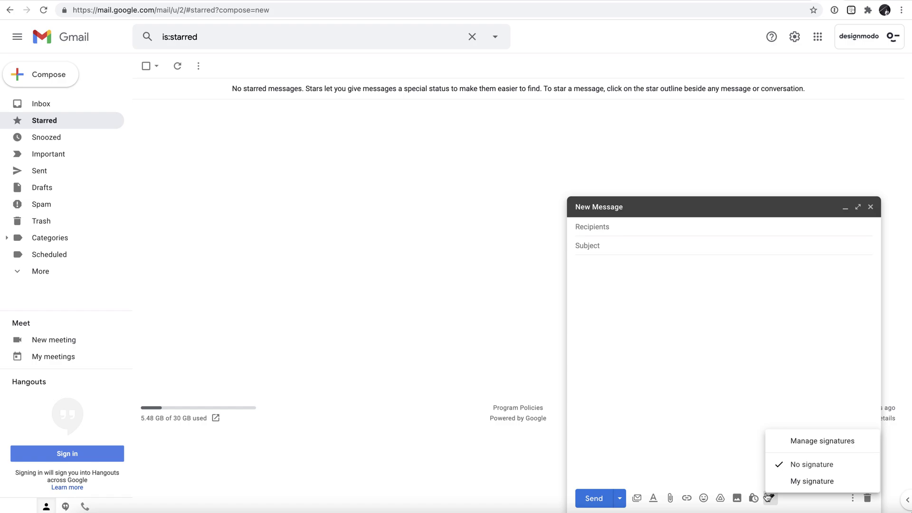
{"action": "left_click", "coordinate": [796, 483]}
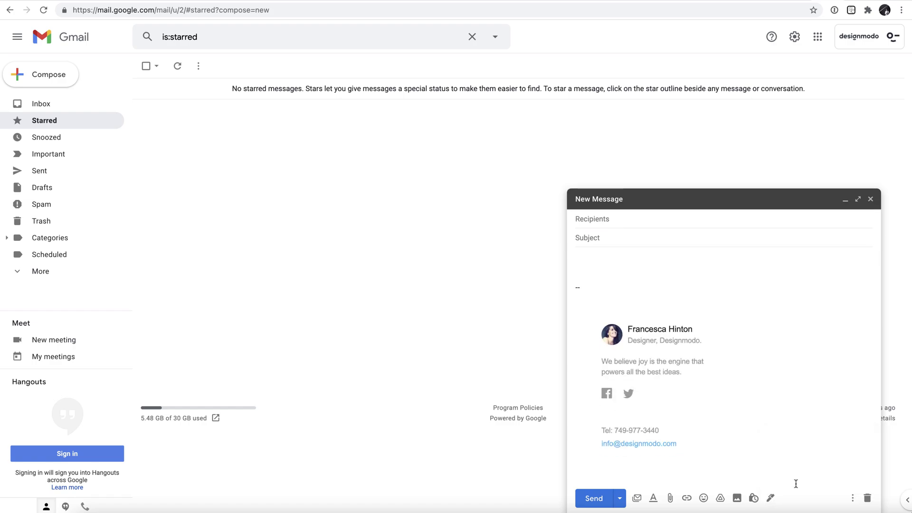
Write 'Hey! Nice email!' with subject 'Test signature' and send the test email.
{"action": "left_click", "coordinate": [859, 199]}
{"action": "left_click", "coordinate": [148, 115]}
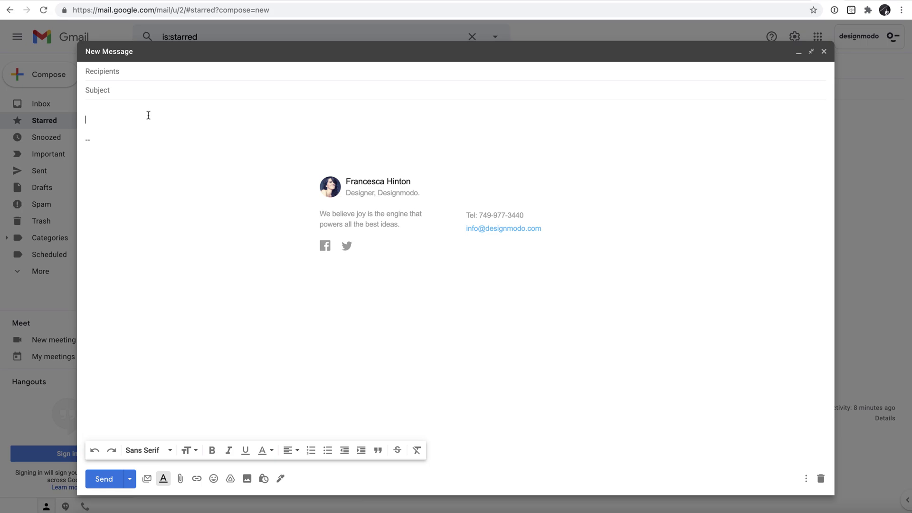
{"action": "type", "text": "Hey! Nice email!"}
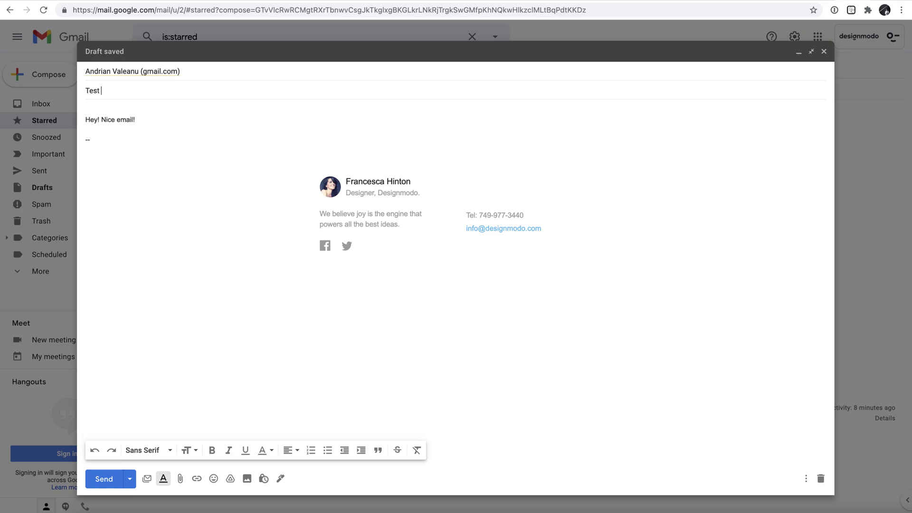
{"action": "type", "text": "signature"}
{"action": "left_click", "coordinate": [119, 479]}
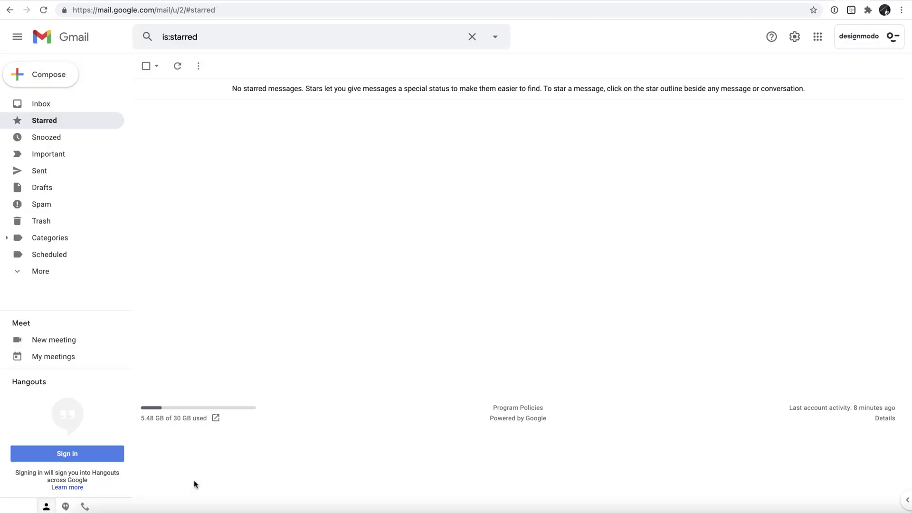
Open the received 'Test signature' email in the Microsoft Outlook inbox.
{"action": "left_click", "coordinate": [135, 506]}
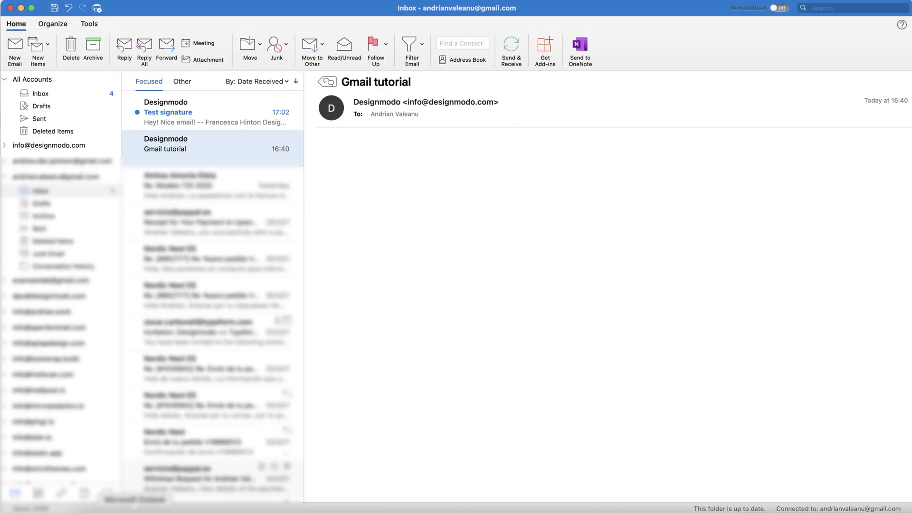
{"action": "left_click", "coordinate": [201, 123]}
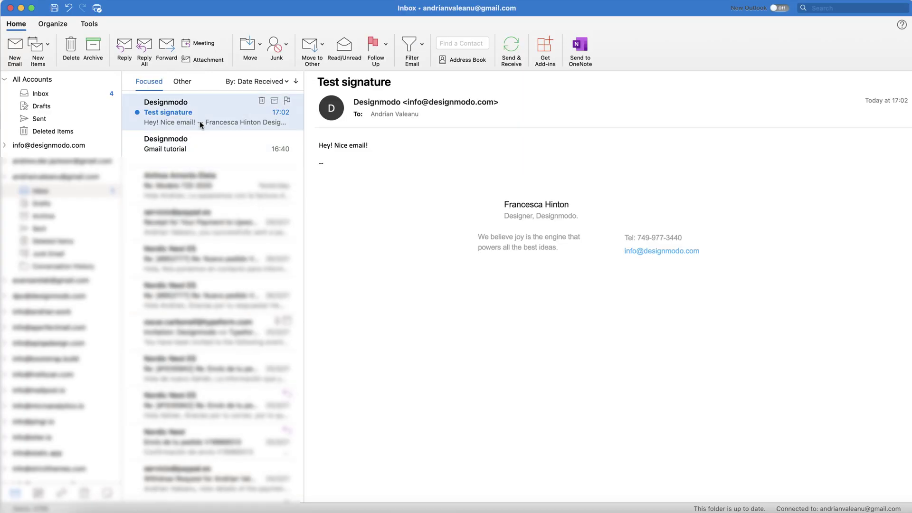